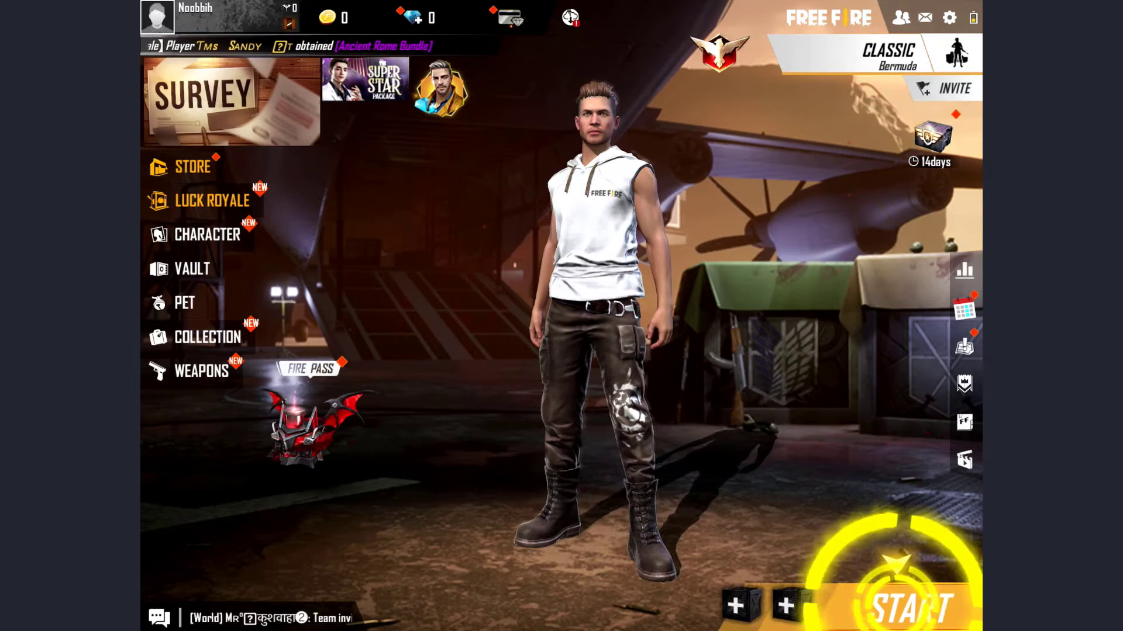
Open Settings, glance at the Sensitivity tab, and return to the Basic tab.
left_click(949, 18)
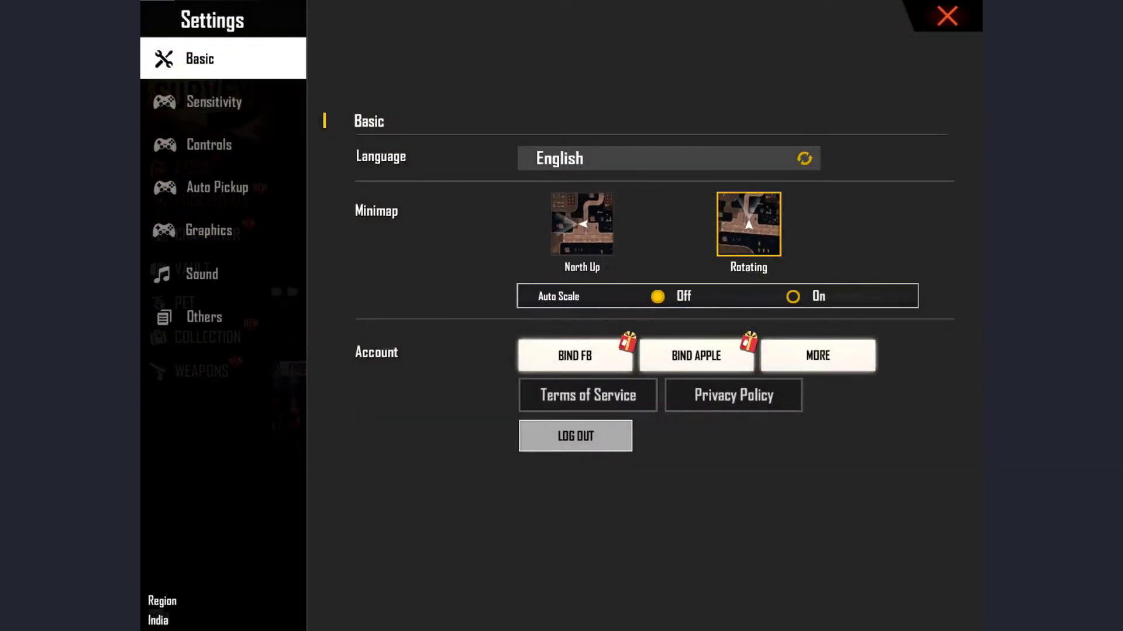
left_click(213, 101)
left_click(200, 60)
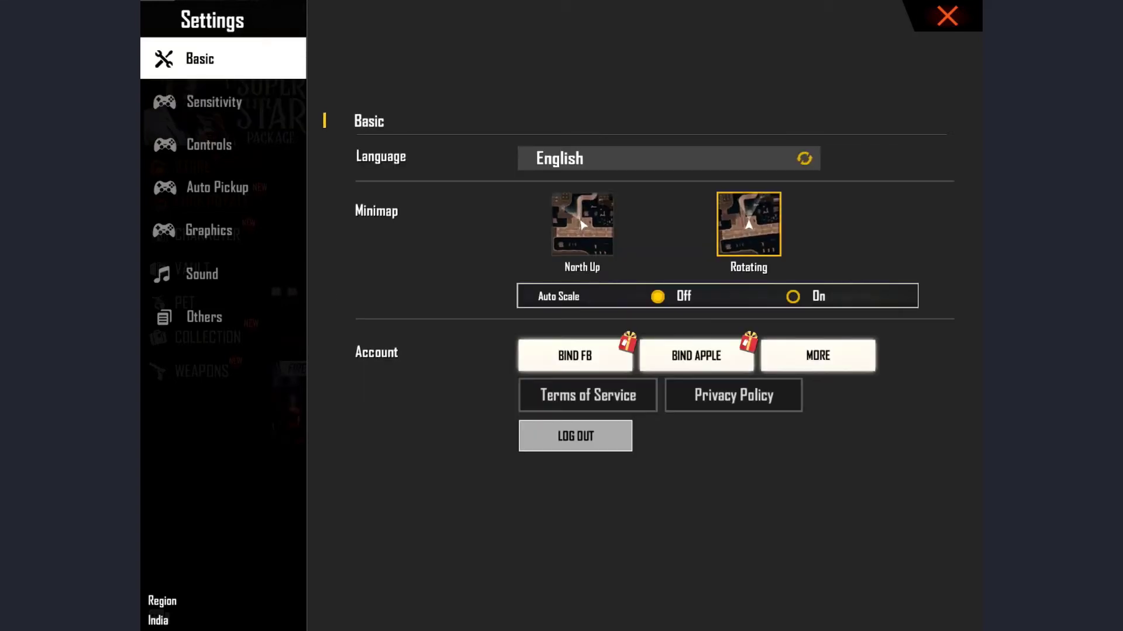
Toggle the Account MORE menu showing the Google, Twitter and VK bind options.
left_click(817, 356)
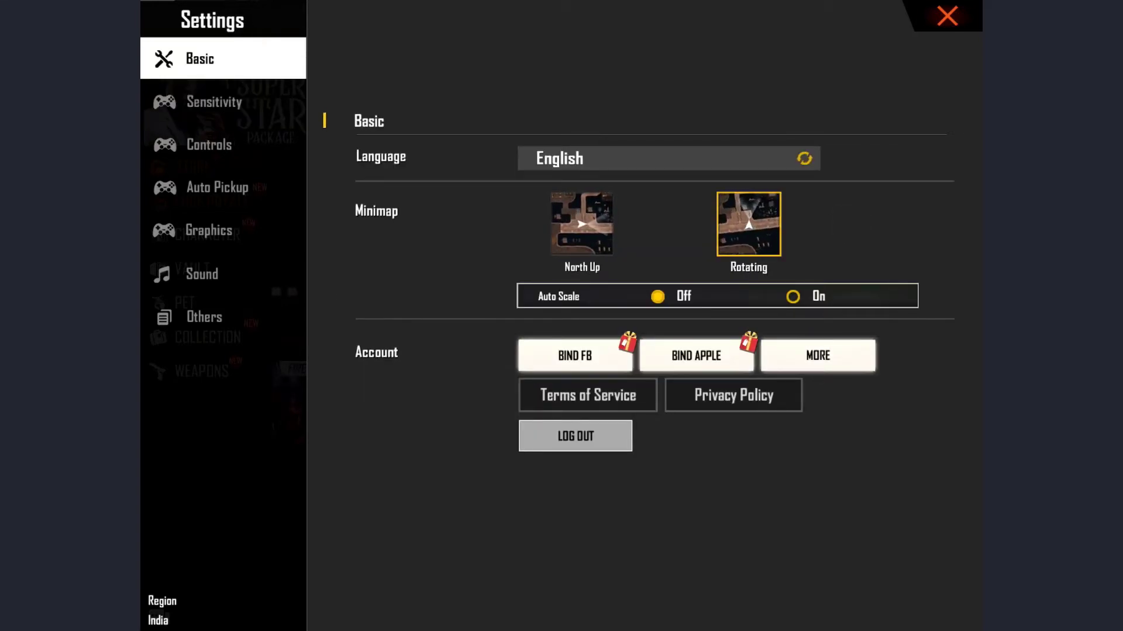
left_click(836, 344)
left_click(818, 355)
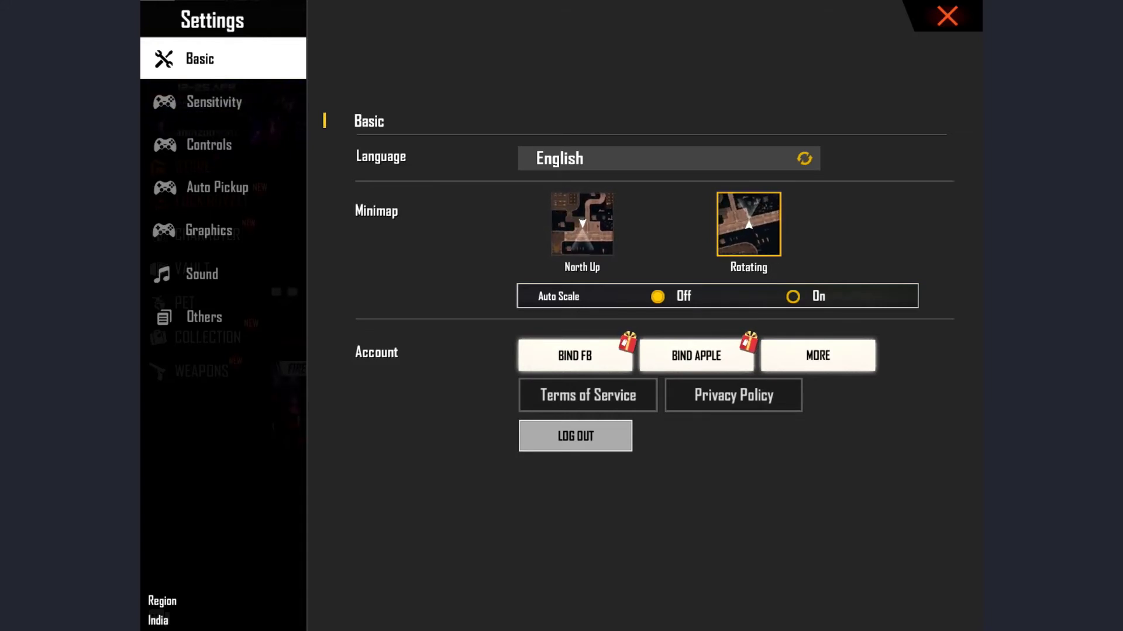
Show and close the Google, Twitter and VK bind popup, leaving Basic settings visible.
left_click(818, 355)
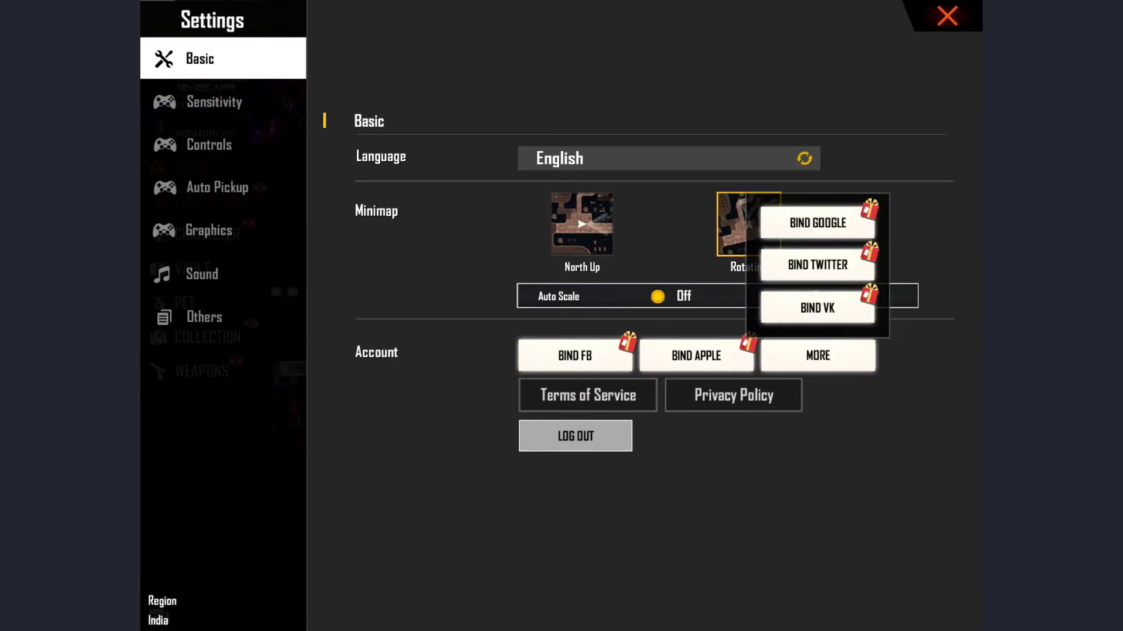
left_click(817, 355)
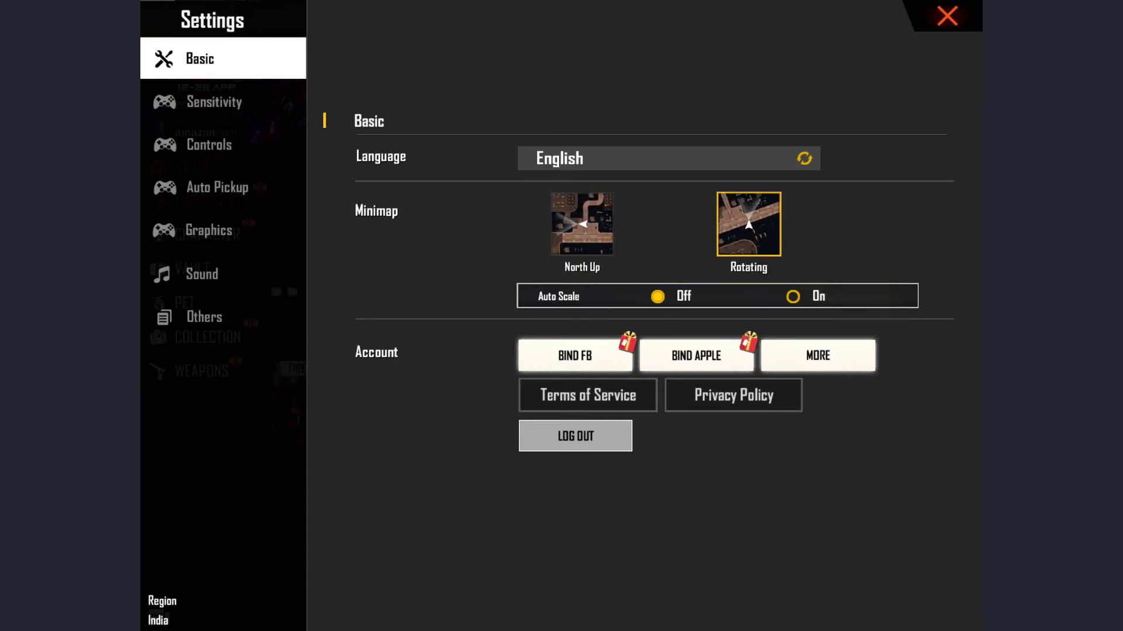
left_click(822, 234)
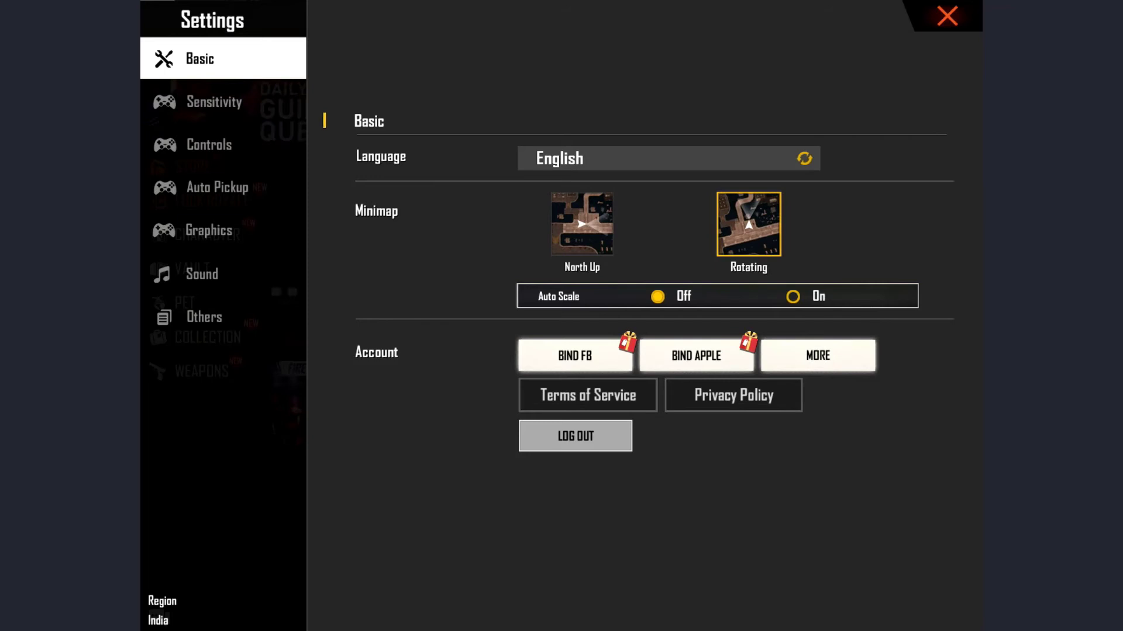